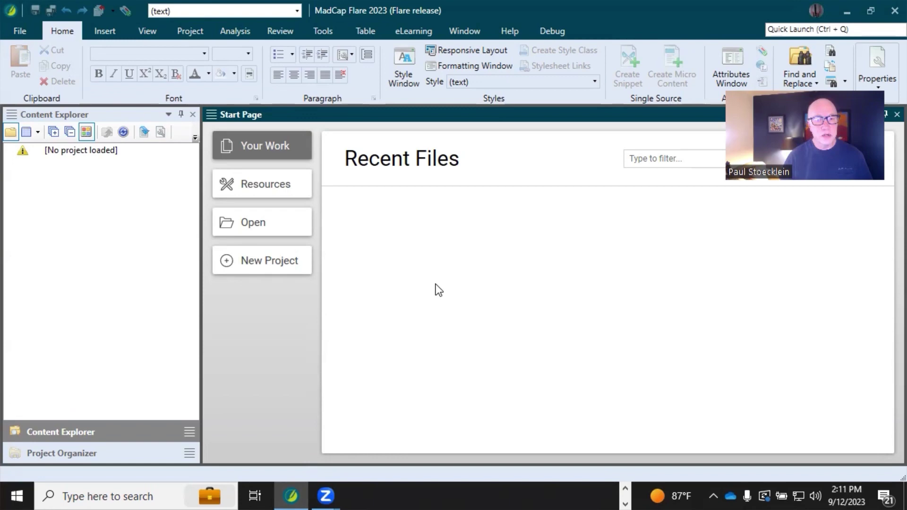
Step: Create a new project with the default name and folder, using the Online Side Navigation template
left_click(258, 265)
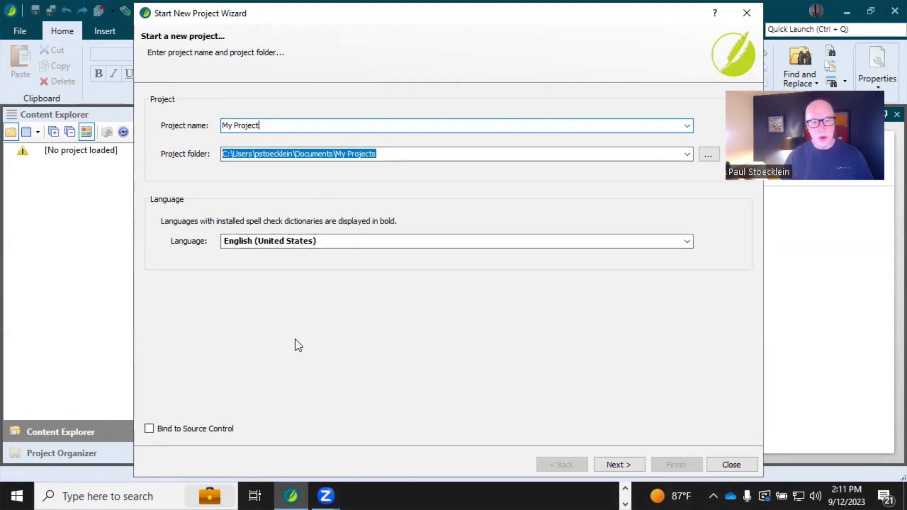
left_click(627, 466)
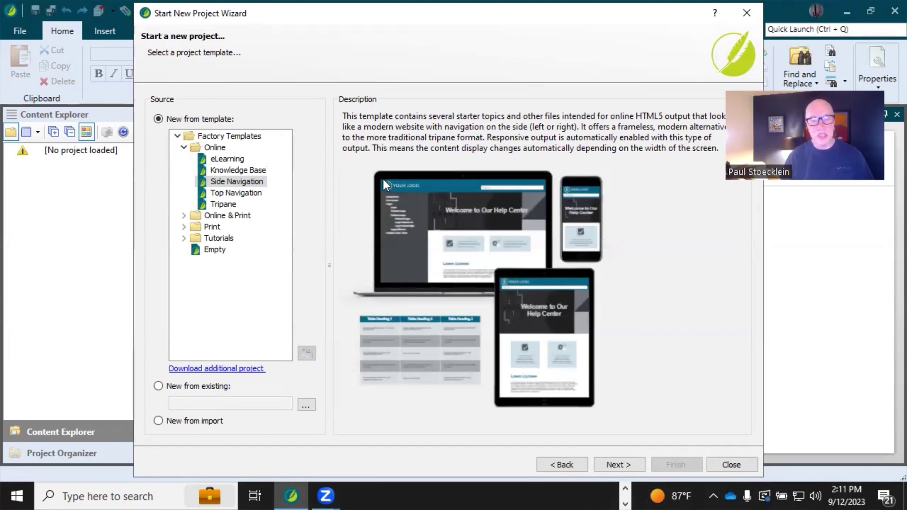
left_click(219, 168)
left_click(225, 182)
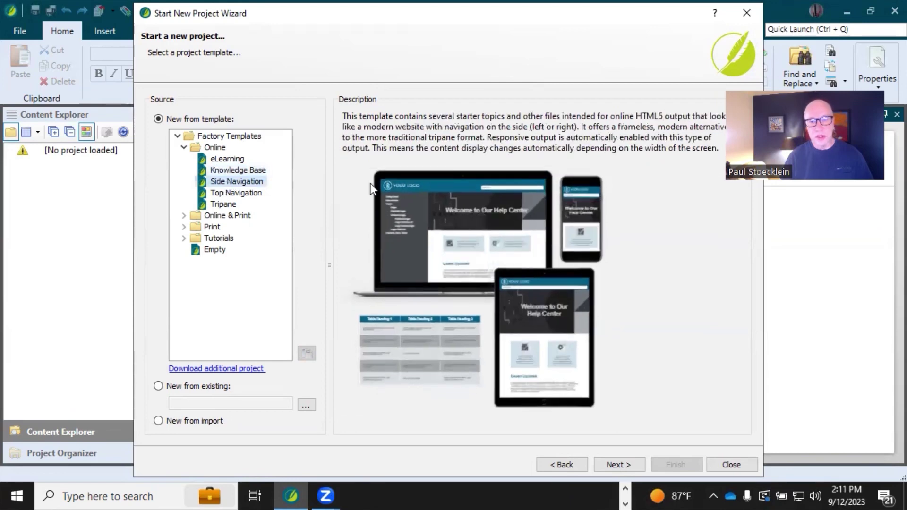
left_click(611, 461)
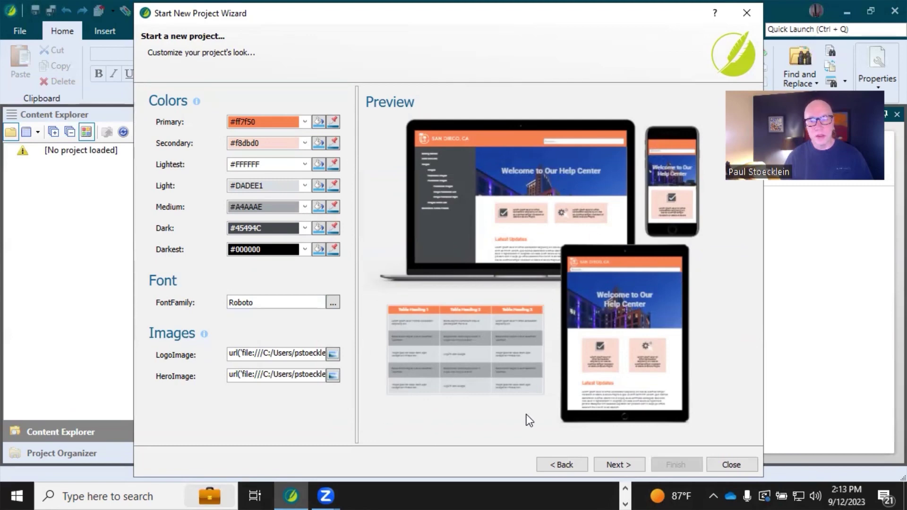
Step: Accept the coral look settings and HTML5 target to create My Project
left_click(612, 462)
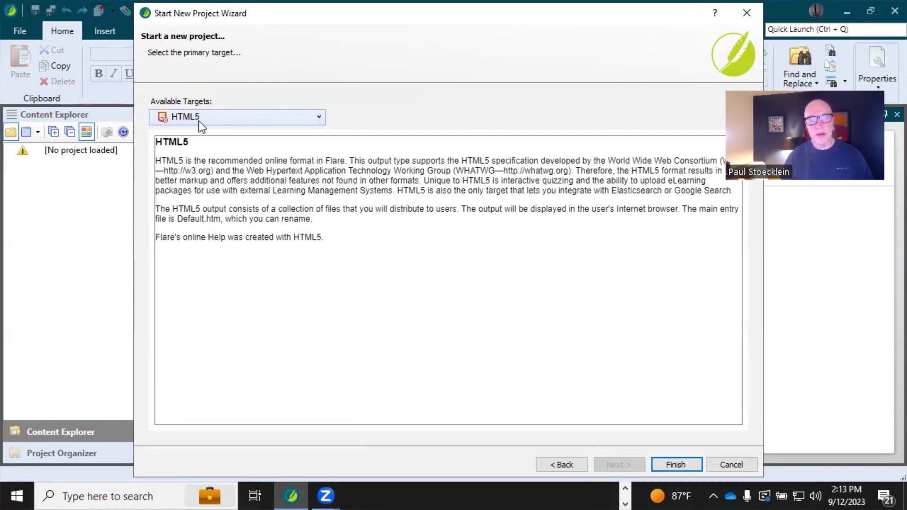
left_click(668, 466)
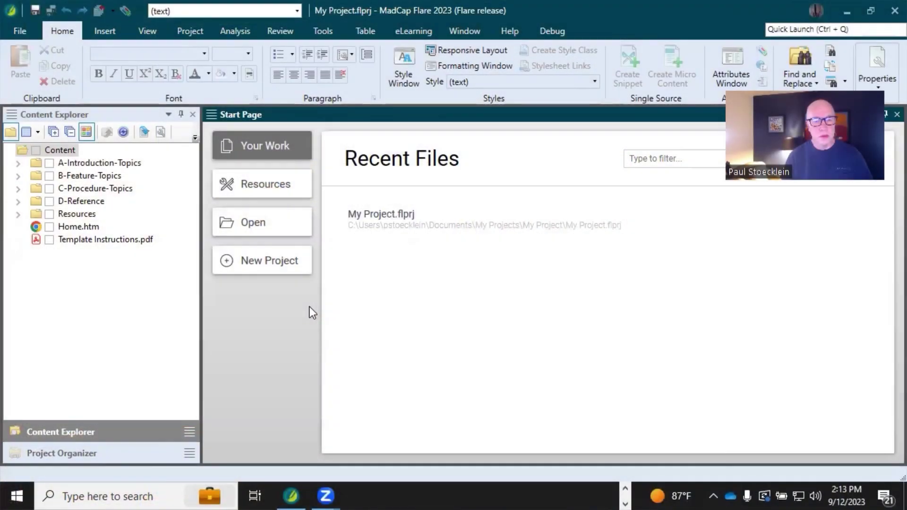
Step: Start new project My Project1 and trim its project folder path to C:\
left_click(283, 304)
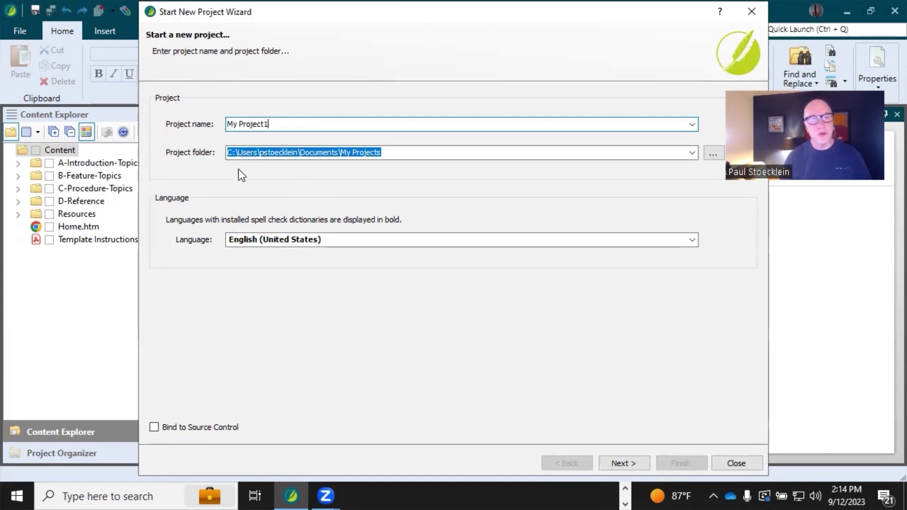
left_click(327, 153)
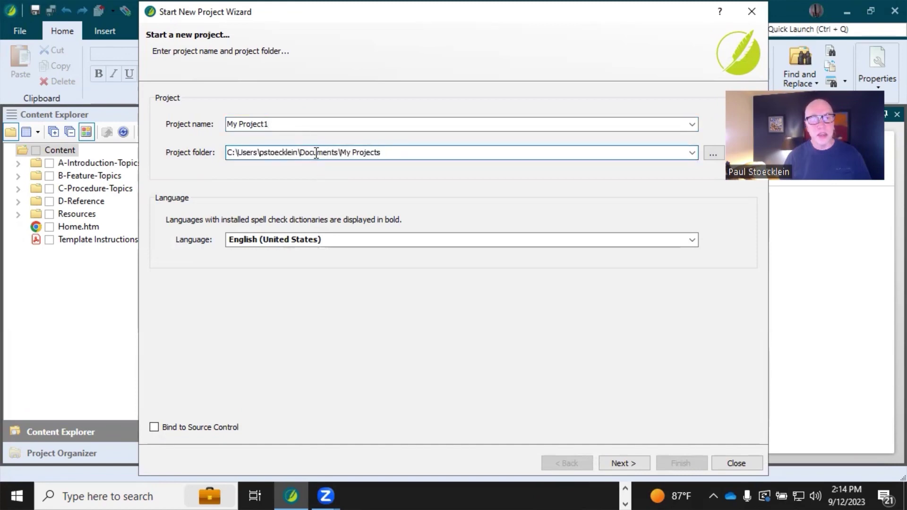
left_click_drag(308, 153, 385, 155)
left_click(384, 157)
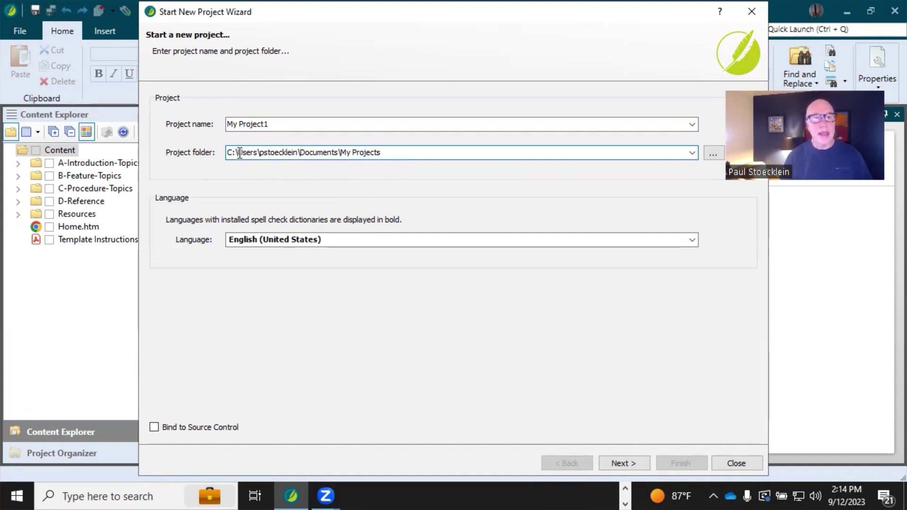
left_click_drag(240, 153, 405, 153)
key("BackSpace")
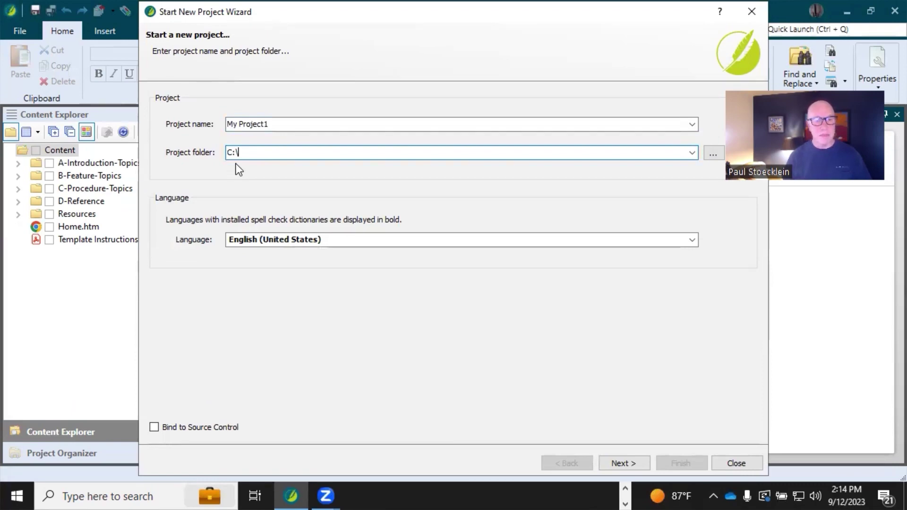
key("ctrl+a")
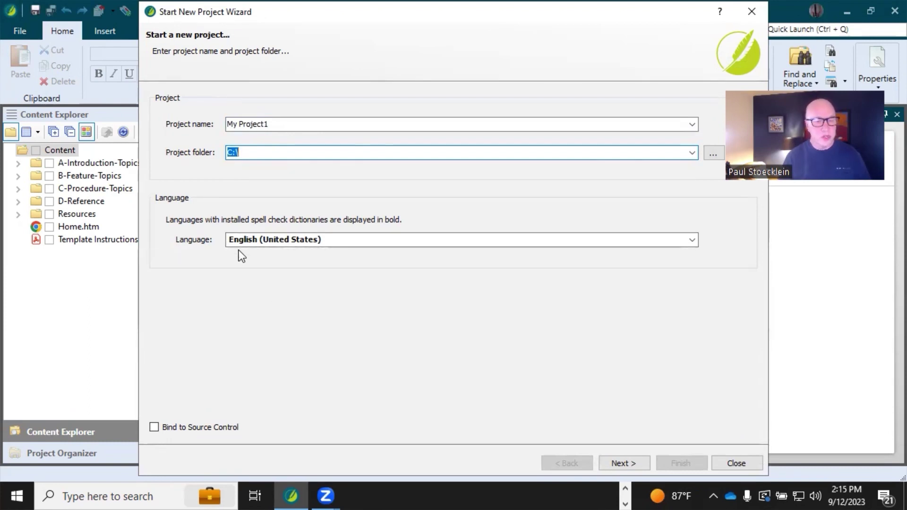
left_click(154, 427)
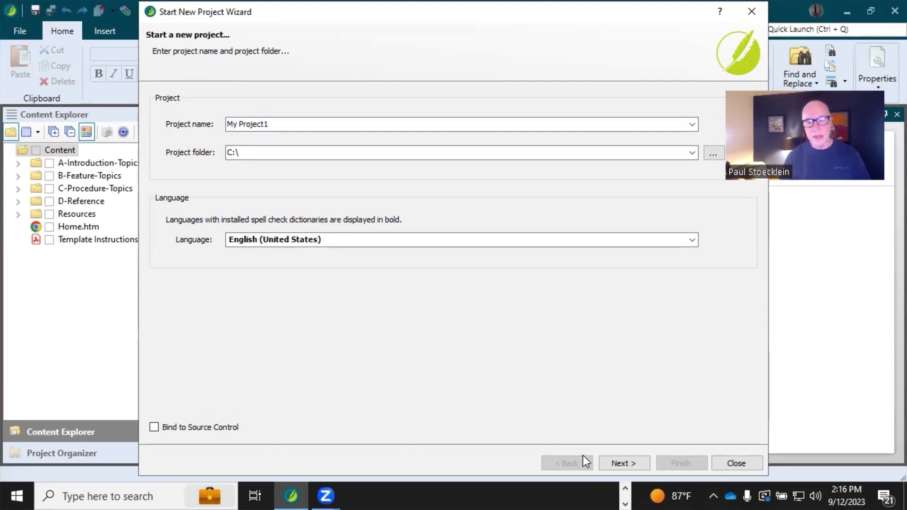
Step: Advance My Project1 to the template step with Side Navigation selected
left_click(611, 461)
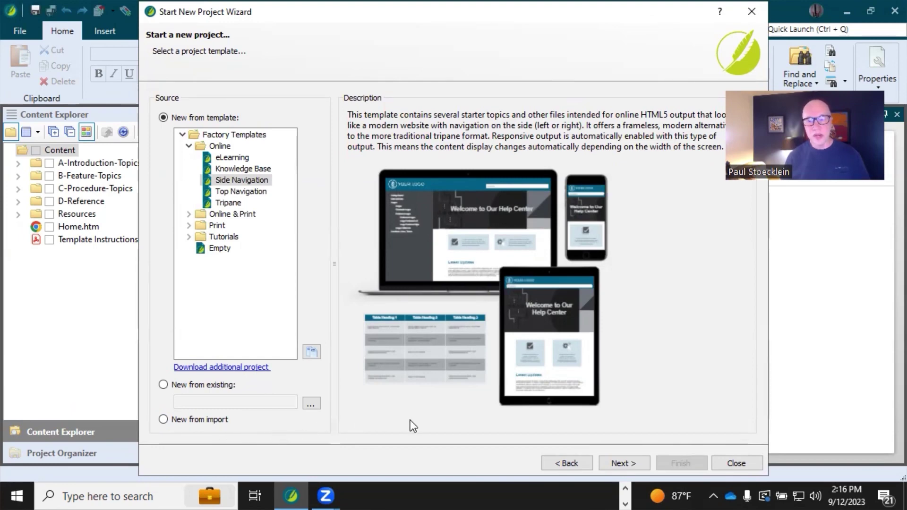
Step: Advance to the look page showing default primary #076685 and secondary #CDE0E7
left_click(619, 464)
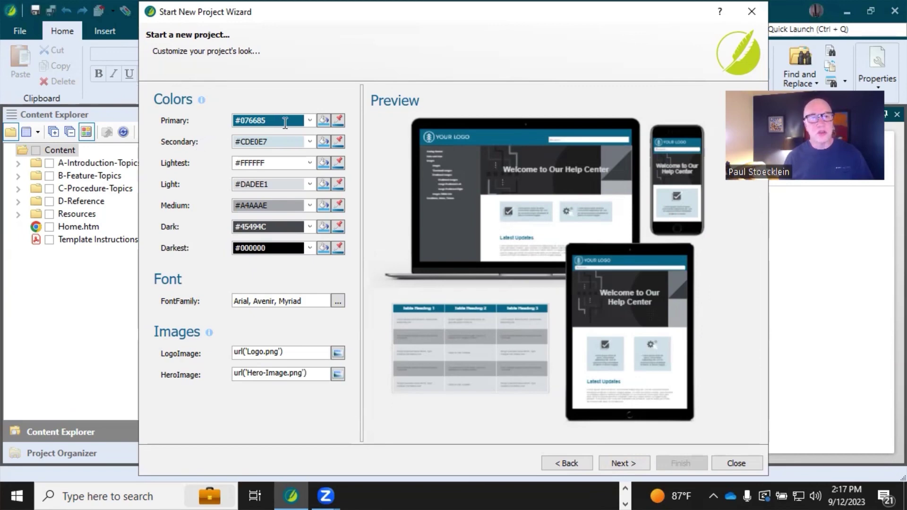
Step: Choose Coral (FF7F50) as the primary colour in the Color Picker
left_click(325, 121)
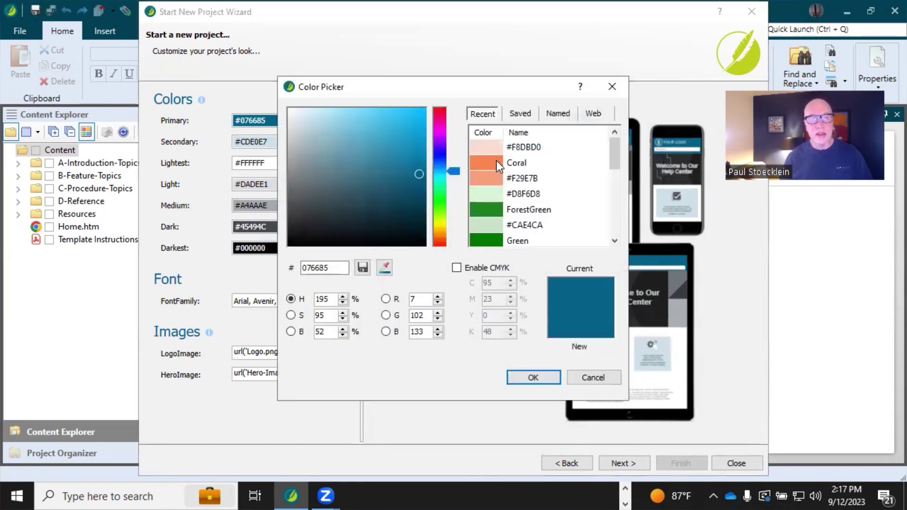
left_click(497, 162)
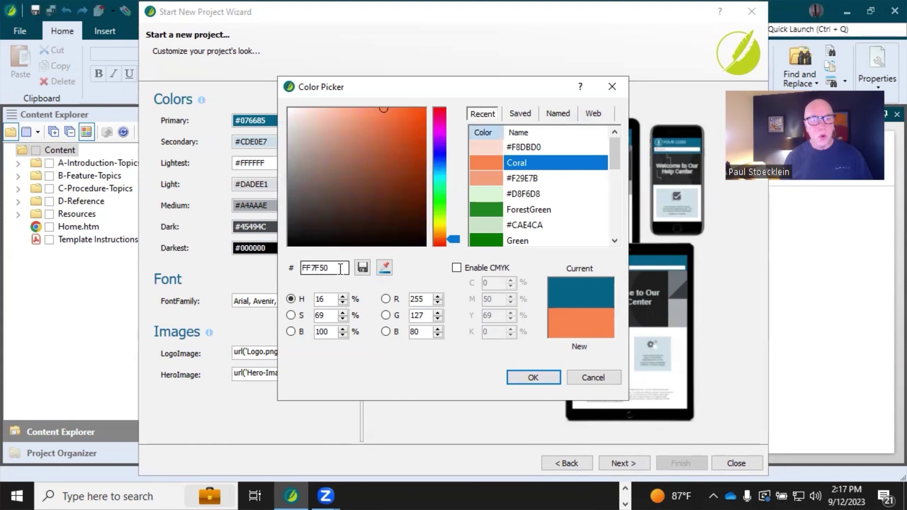
left_click(385, 269)
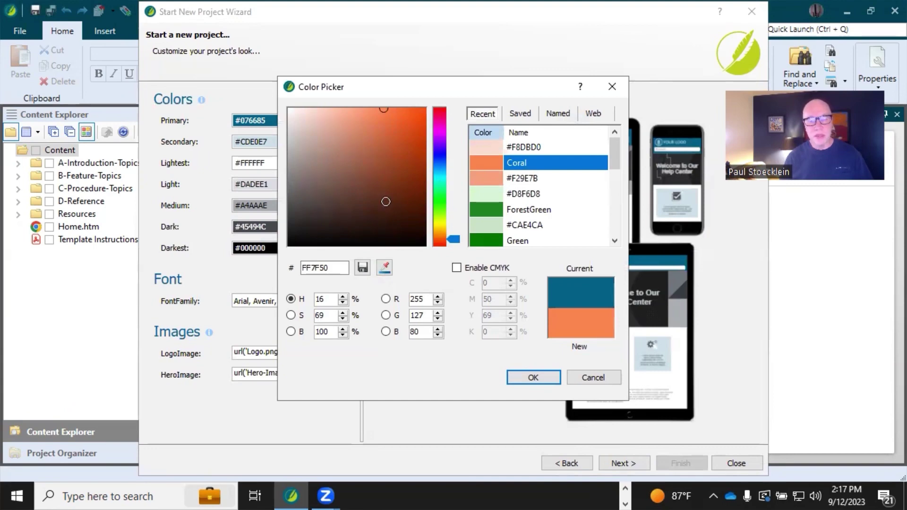
Step: Apply coral #ff7f50 to the Primary colour field
left_click(533, 379)
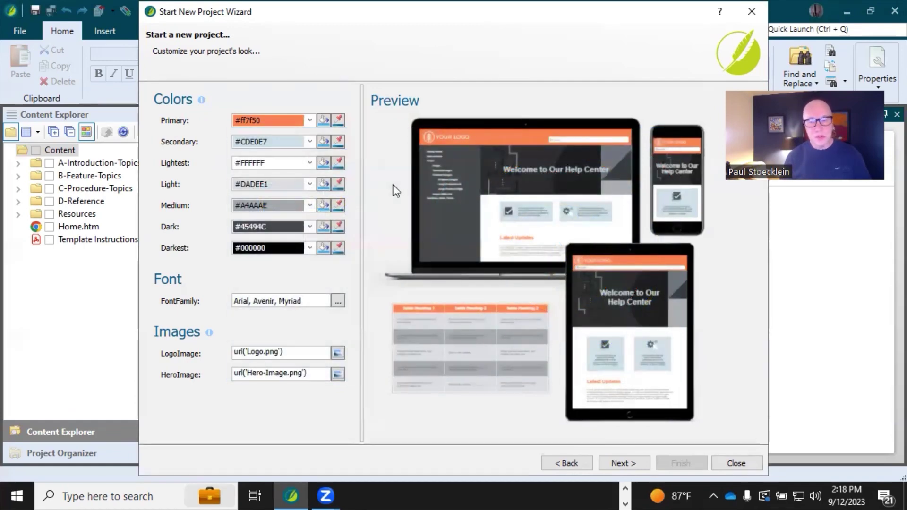
Step: Advance to the primary target step and keep HTML5 as the output target
left_click(633, 465)
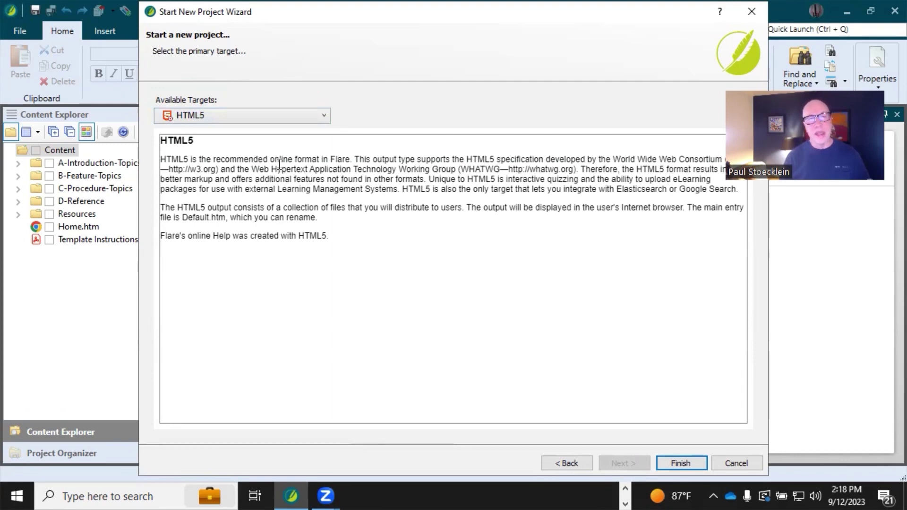
left_click(217, 118)
left_click(217, 117)
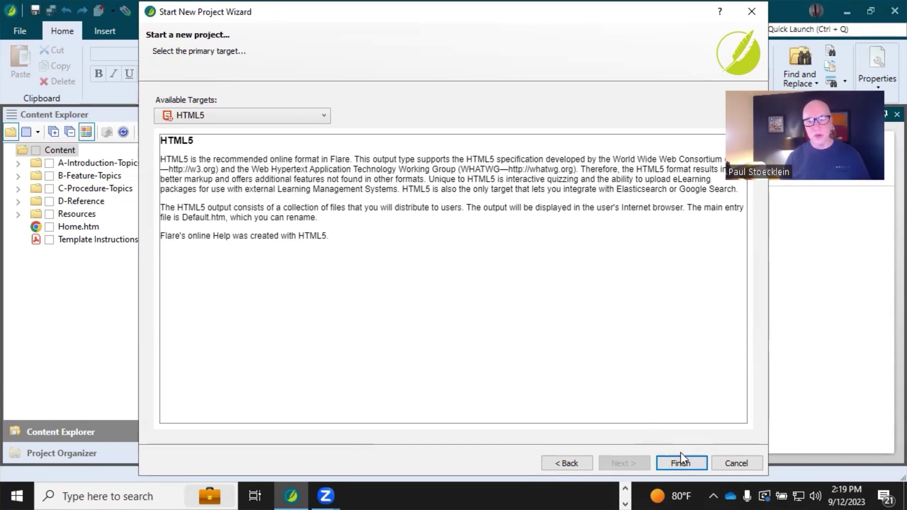
Step: Create My Project1 and select Template Instructions.pdf in the Content Explorer
left_click(691, 460)
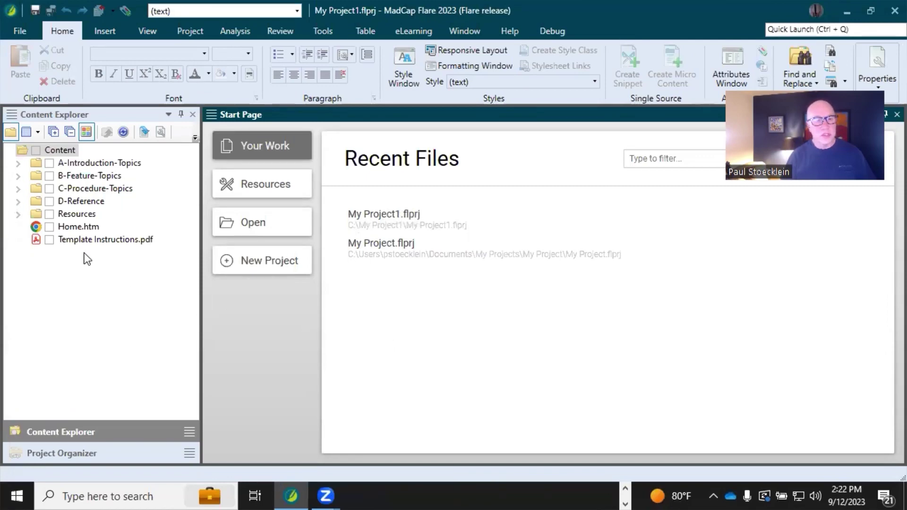
left_click(85, 241)
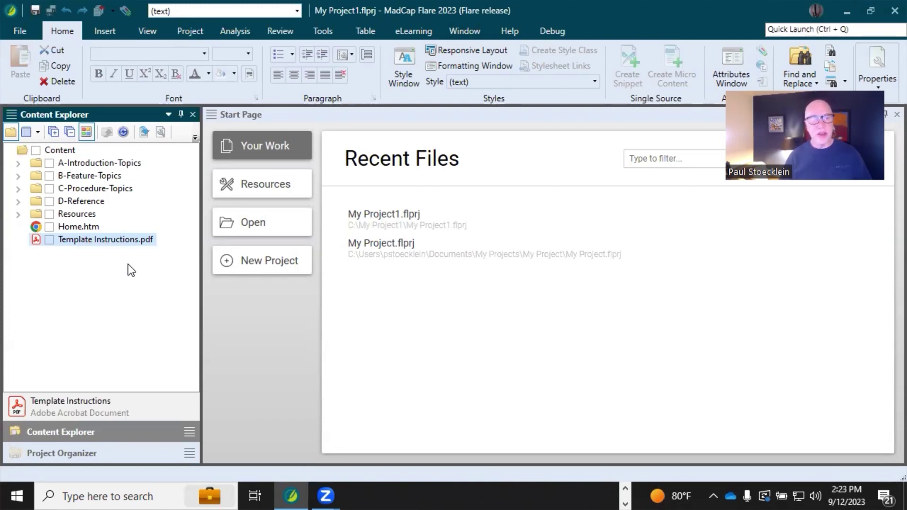
left_click(18, 33)
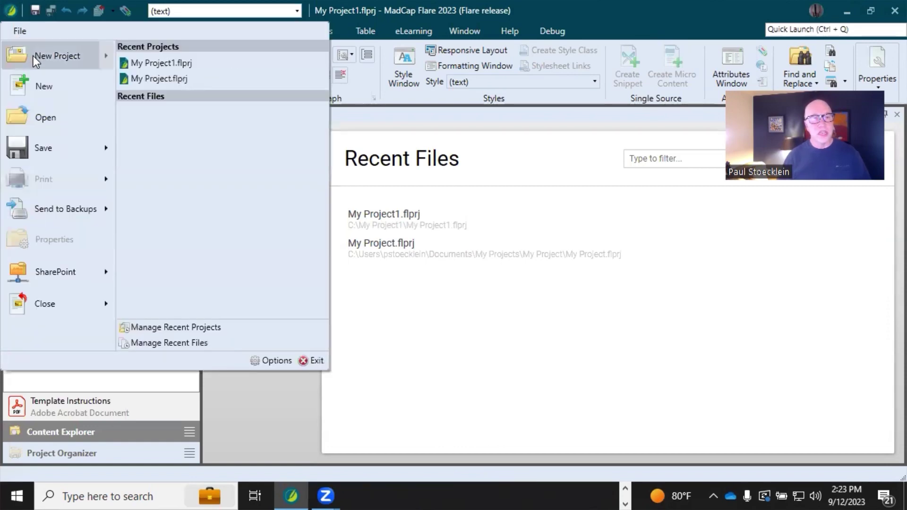
mouse_move(33, 56)
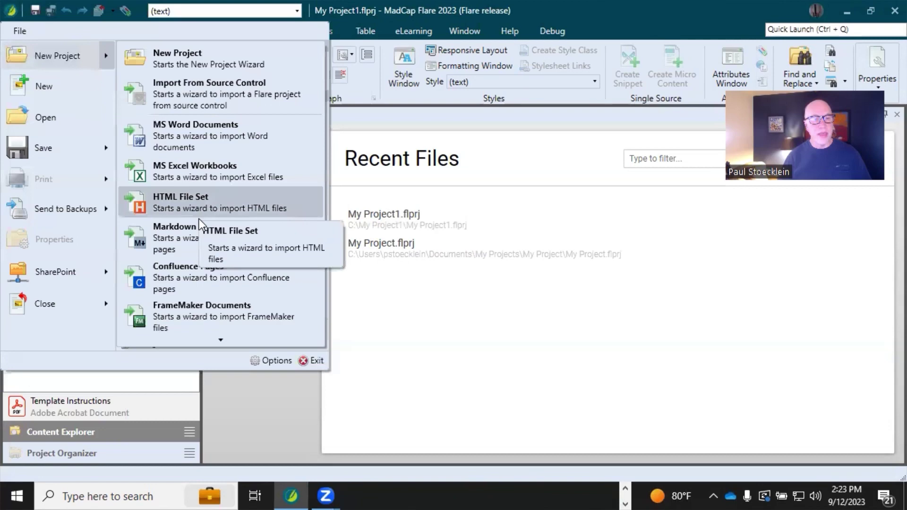
scroll(211, 289, "down", 1)
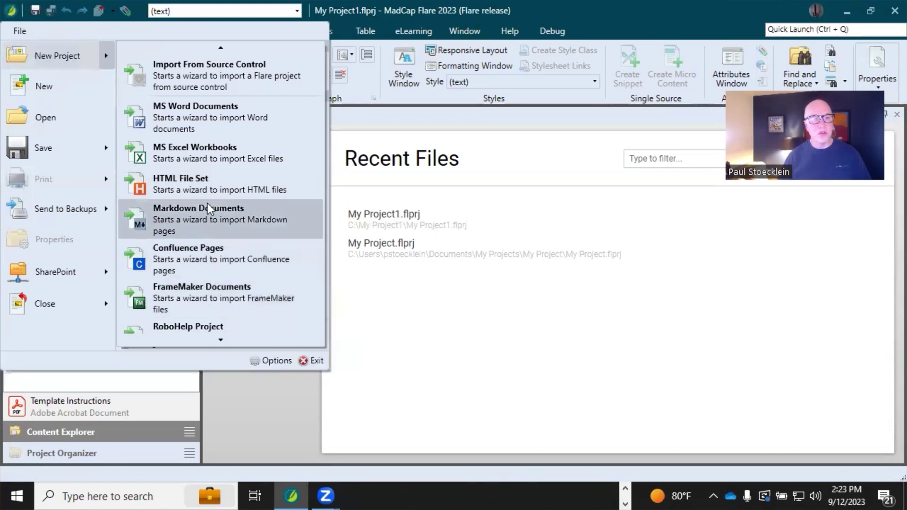
scroll(208, 198, "up", 1)
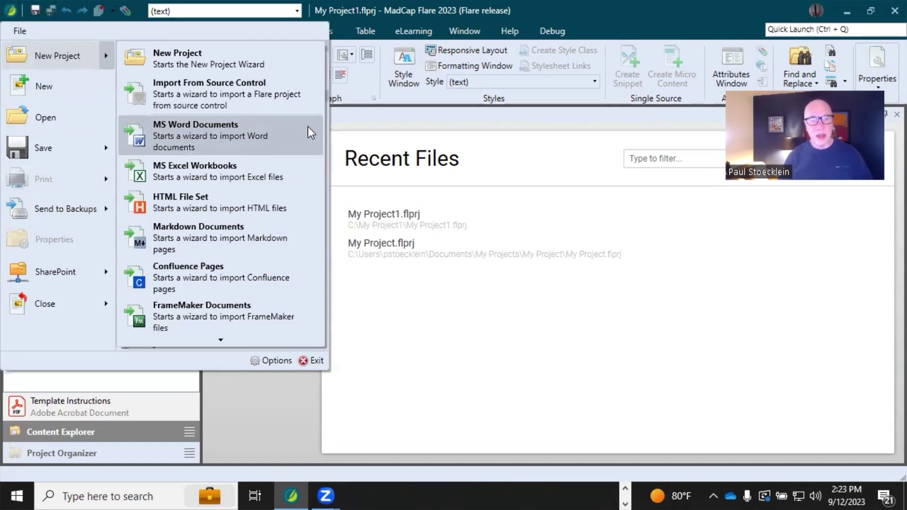
left_click(347, 137)
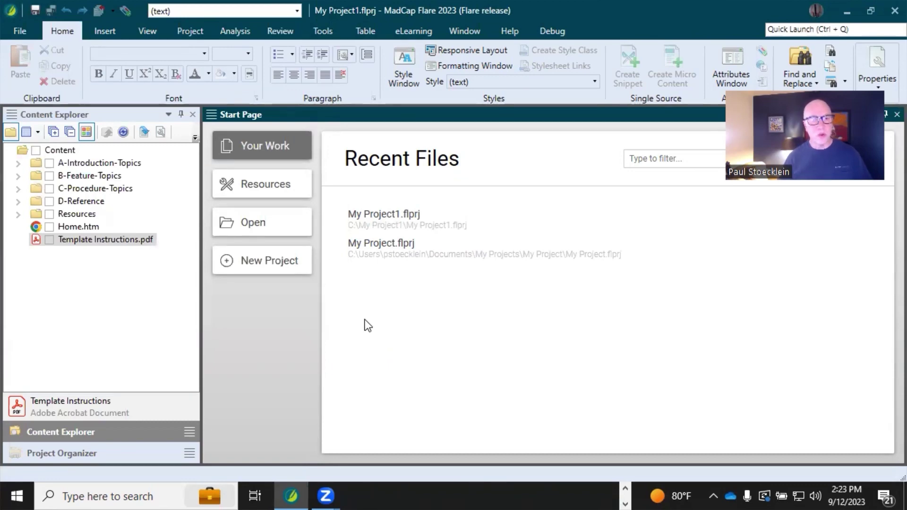
Step: Show the Project ribbon's Import list of sources like Word, Markdown and DITA
left_click(190, 31)
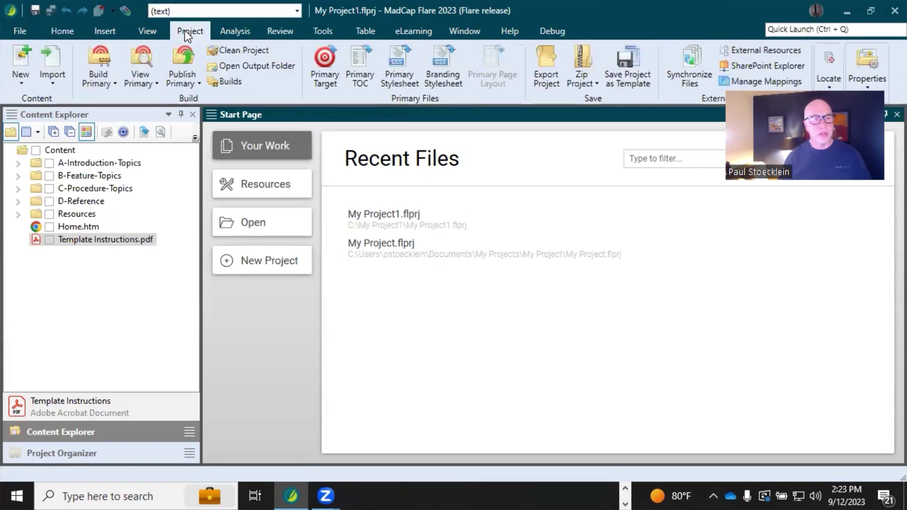
left_click(51, 81)
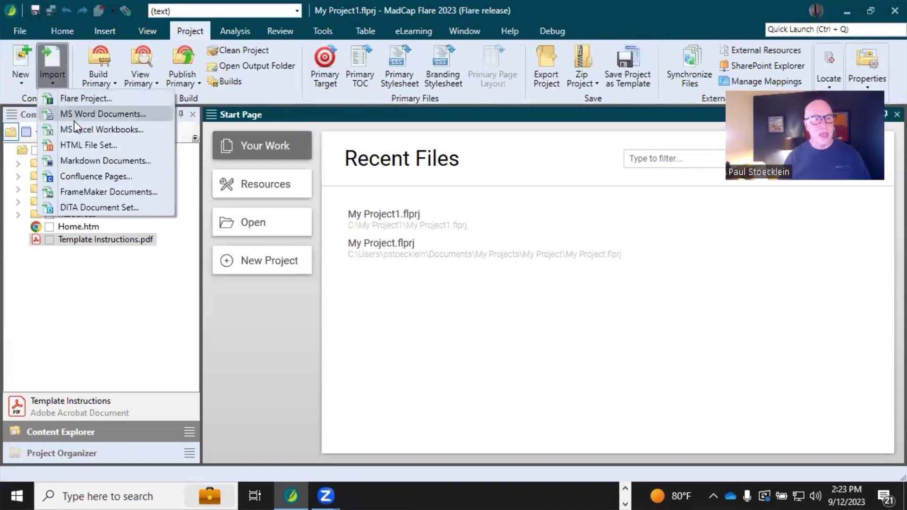